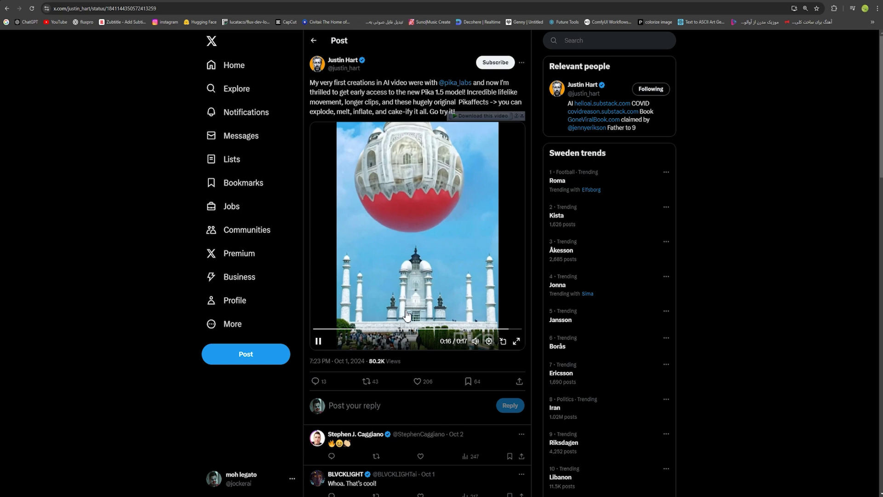
Pause and rewind the squish-effect post video, then return to the X home feed.
left_click(406, 315)
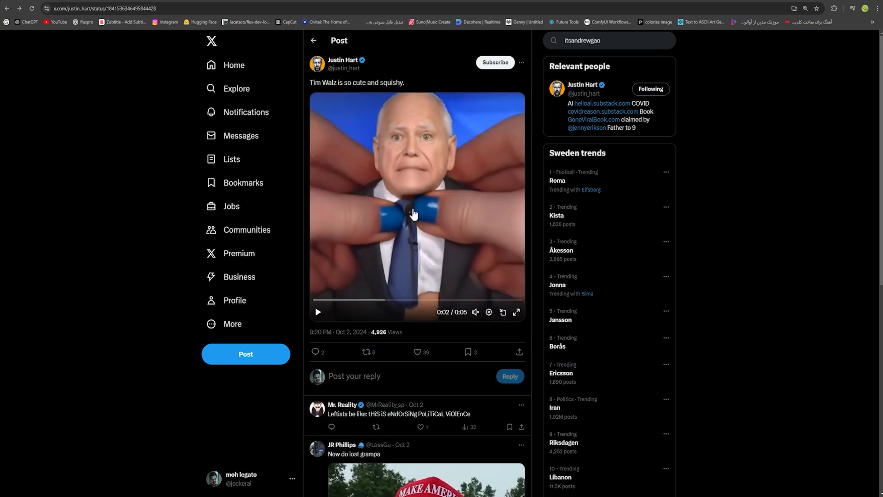
left_click(320, 299)
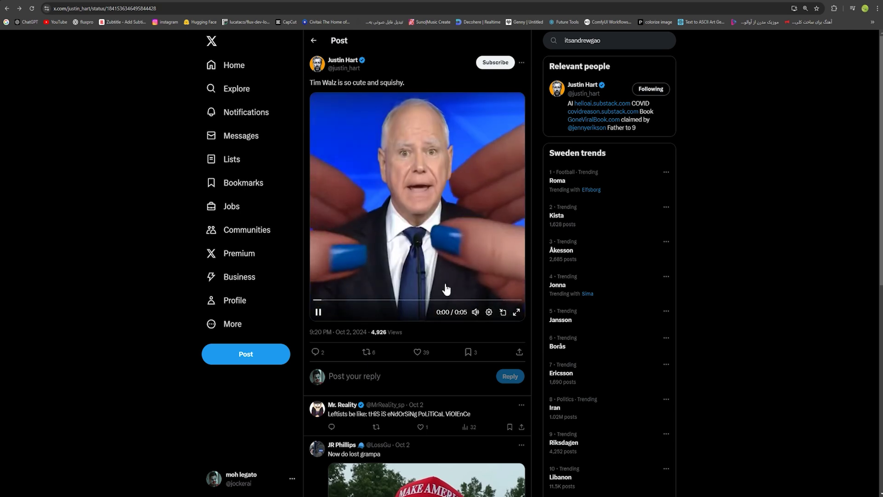
left_click(313, 40)
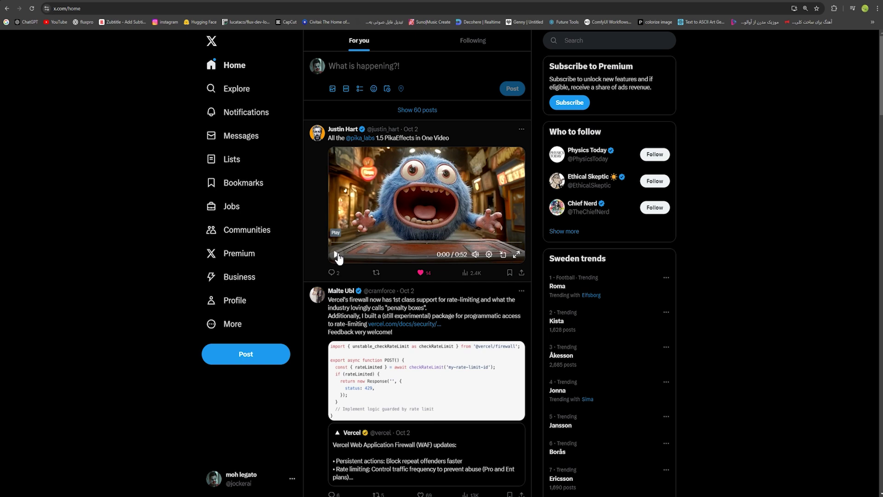
Play the Pika 1.5 effects compilation video in the home feed.
left_click(338, 254)
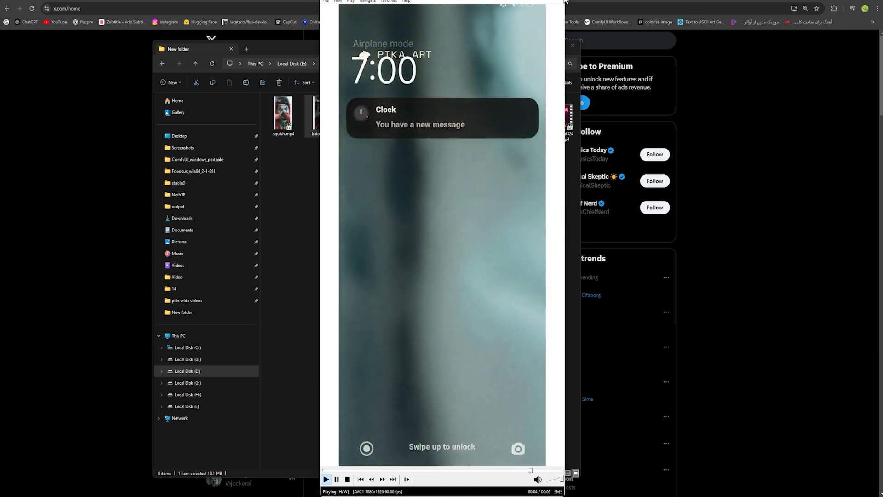
Close the player and play explode.mp4 from the clips folder in Media Player Classic.
left_click(376, 116)
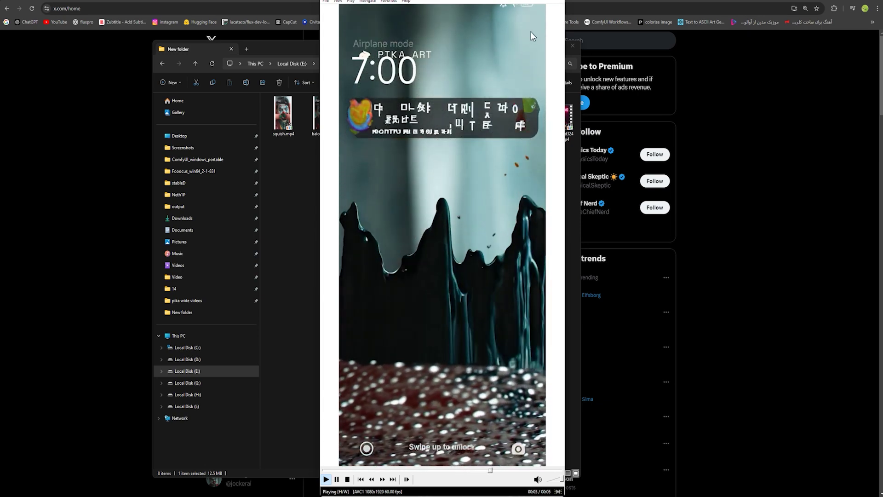
double_click(432, 111)
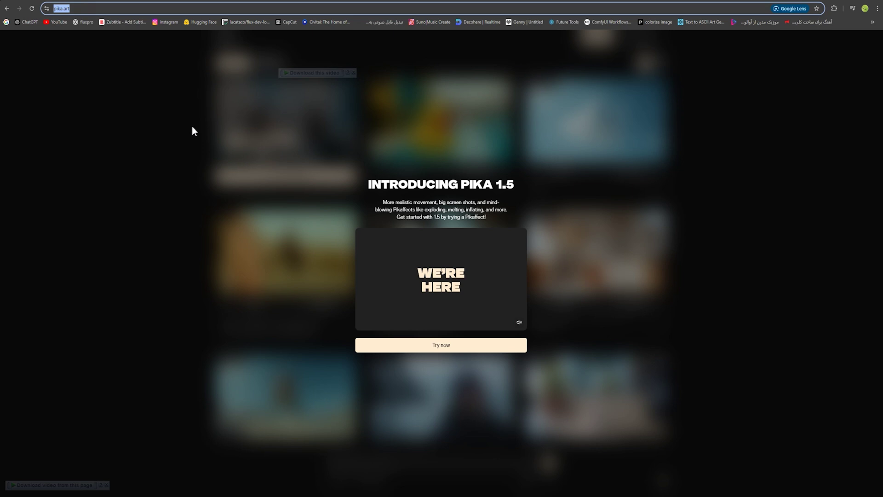
Dismiss the Pika 1.5 intro popup and account menu, then show the Pikaffects list.
left_click(82, 9)
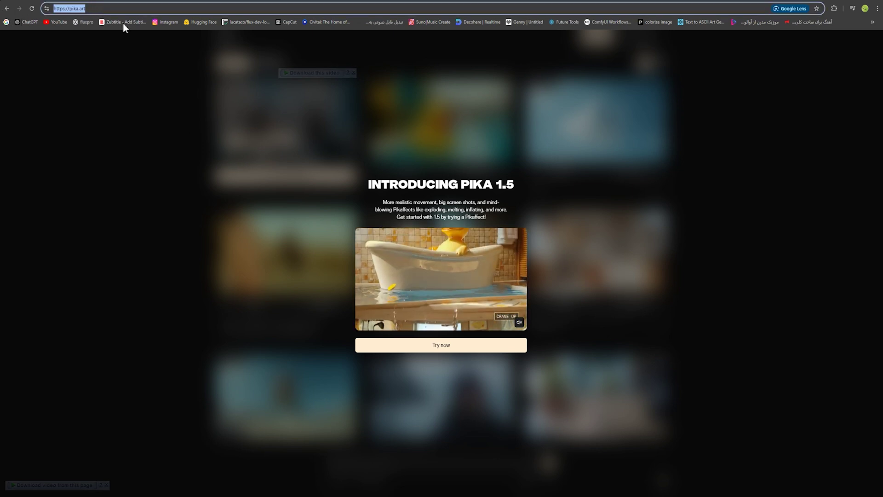
left_click(420, 347)
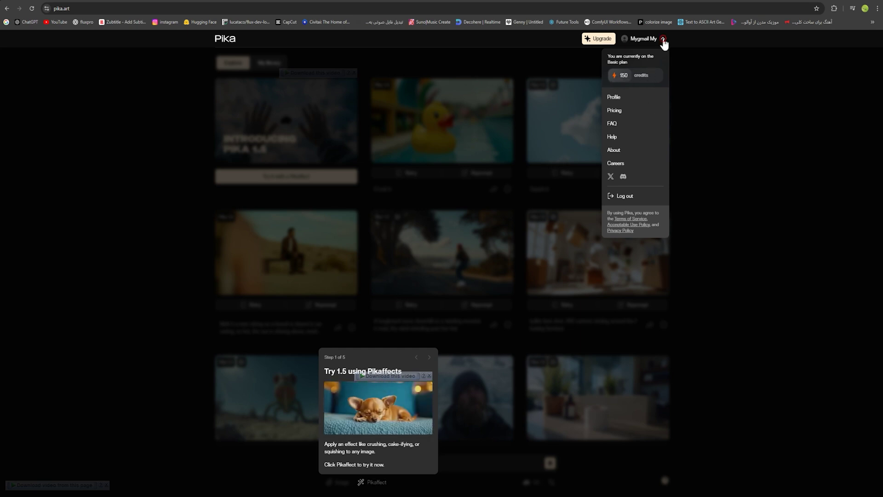
left_click(663, 41)
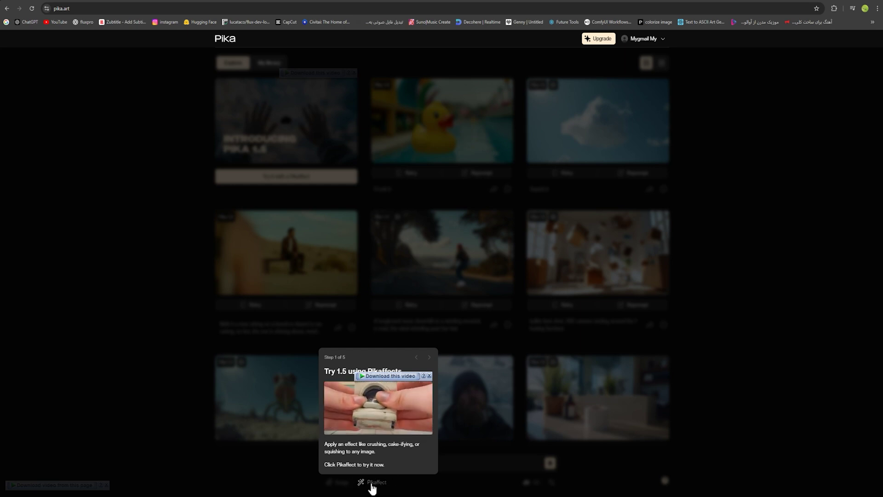
left_click(370, 482)
Choose the Explode it Pikaffect and attach the 1344x768 image 3.webp.
left_click_drag(411, 457, 359, 454)
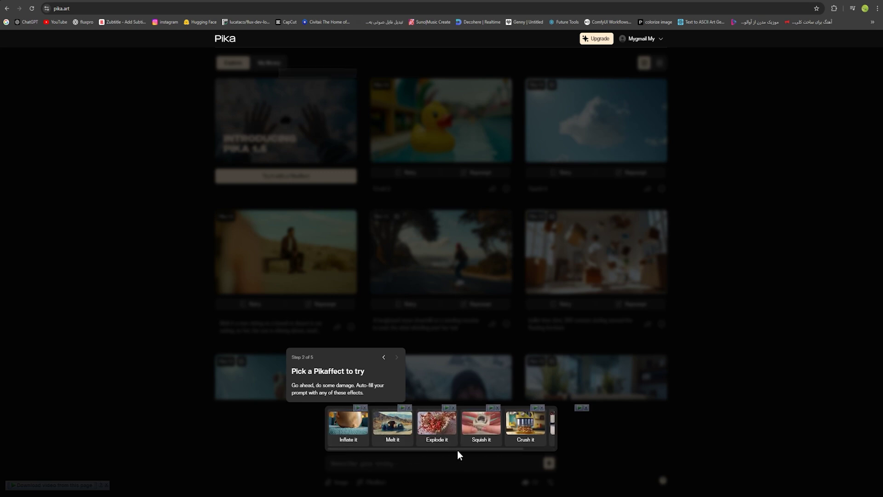
left_click(440, 435)
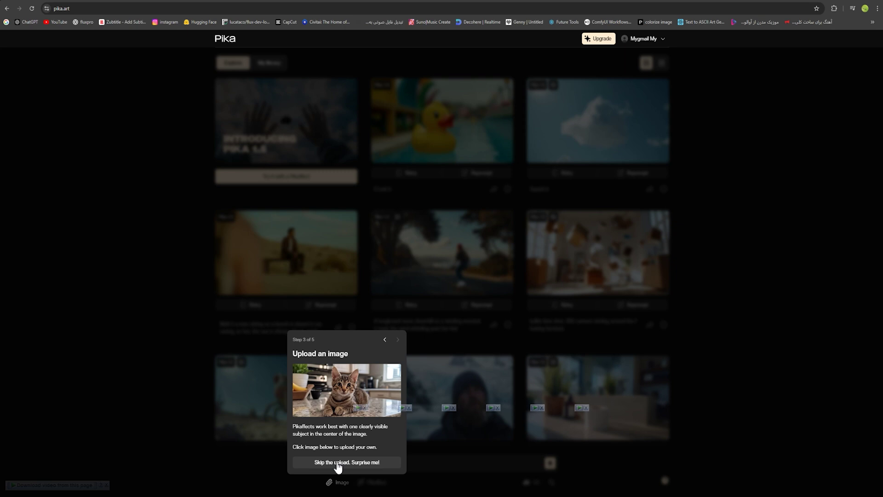
left_click(339, 481)
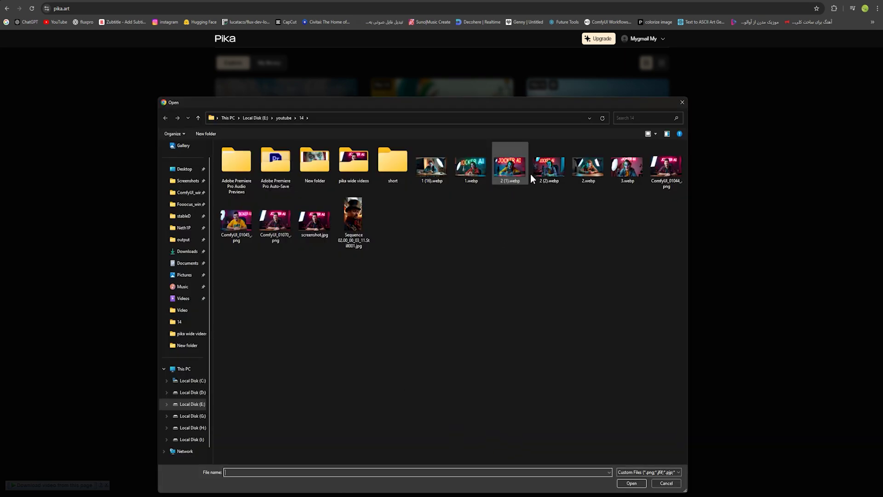
double_click(619, 178)
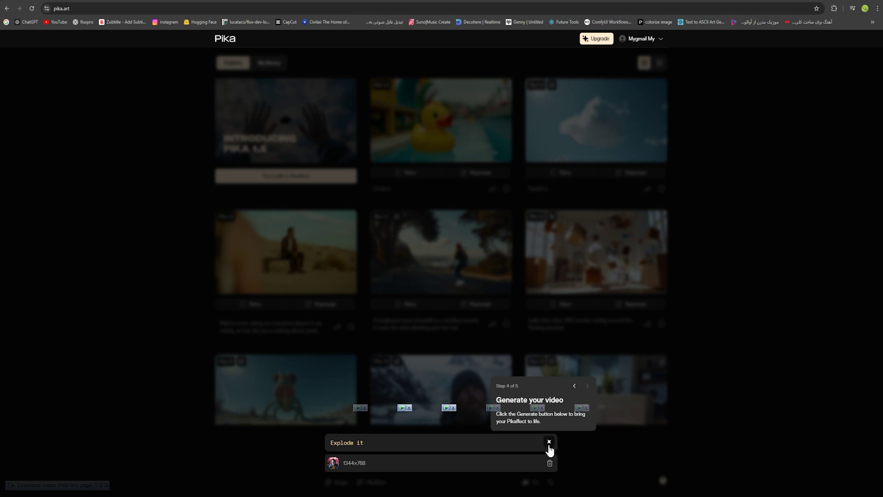
Generate the Explode it video and attach the same image again.
left_click(549, 442)
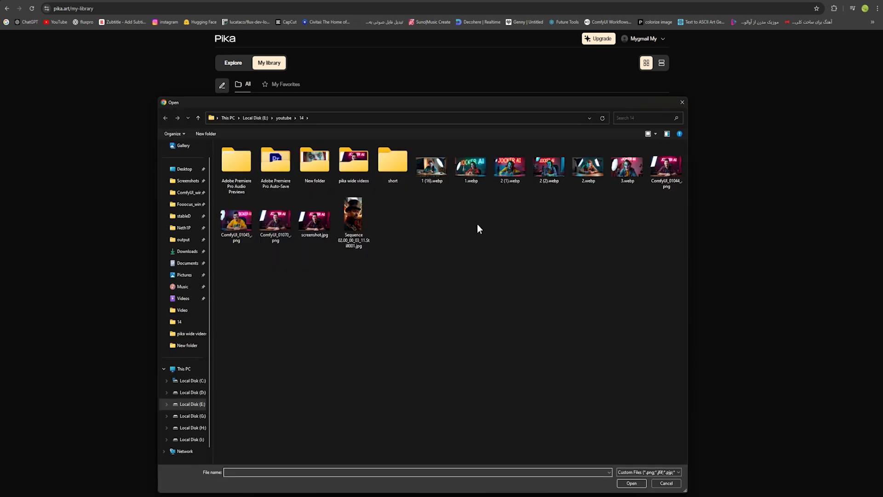
double_click(467, 178)
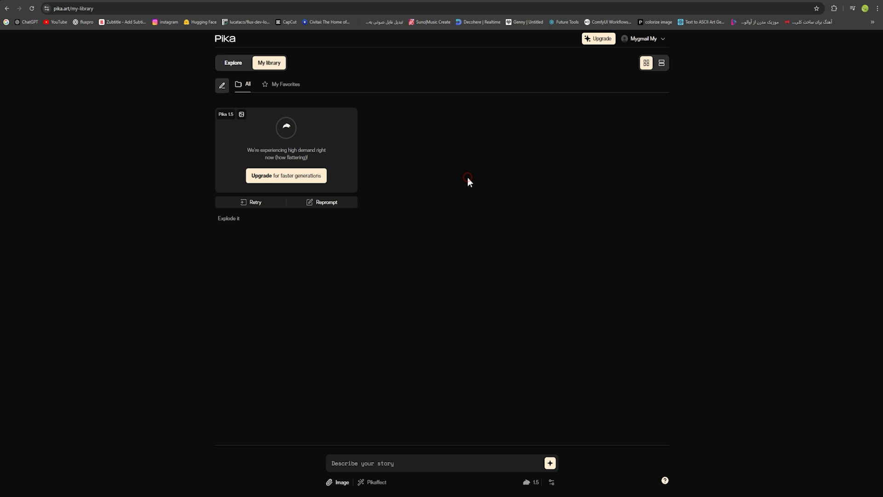
Queue a Squish it video from the same image.
left_click(382, 486)
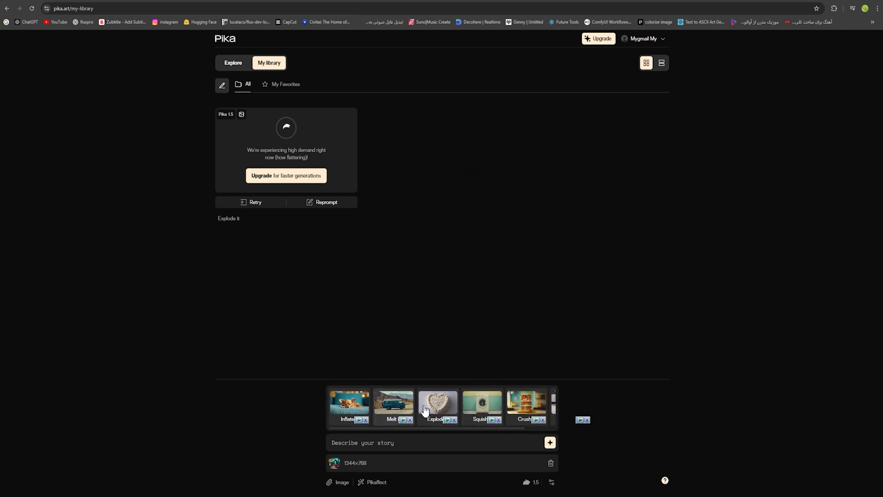
left_click(483, 405)
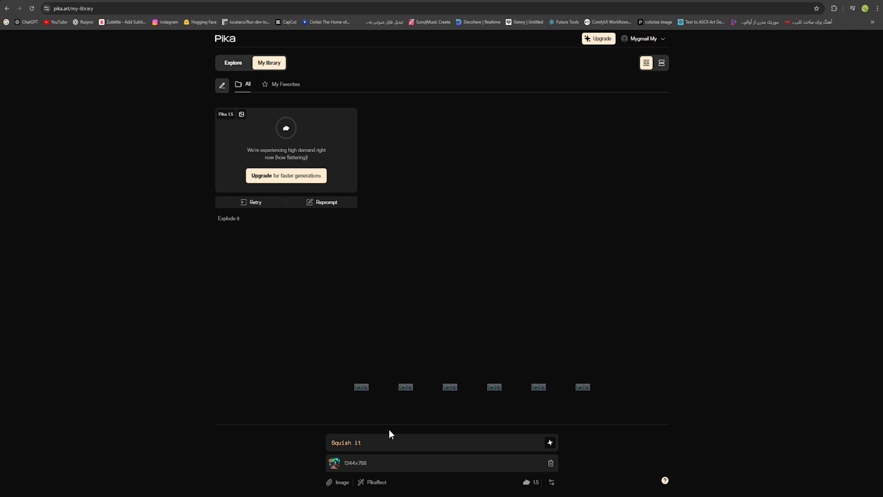
left_click(662, 39)
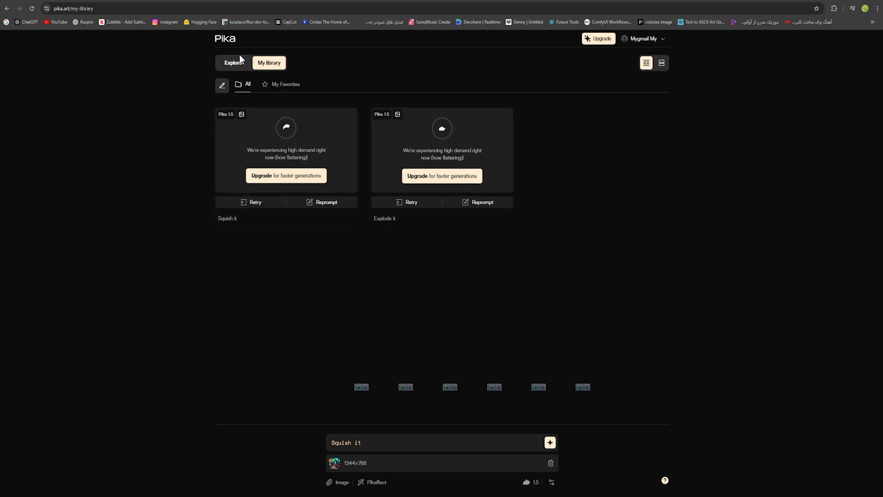
Switch to Explore and replace the prompt with 'a man with the style of a clown is sir'.
left_click(226, 64)
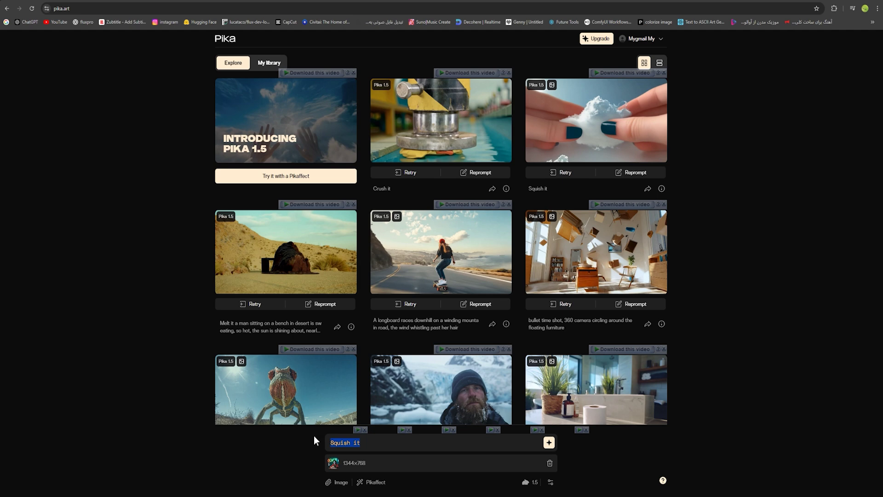
key("BackSpace")
type("a man ")
type("with the ")
type("style of a ")
type("clown is sir")
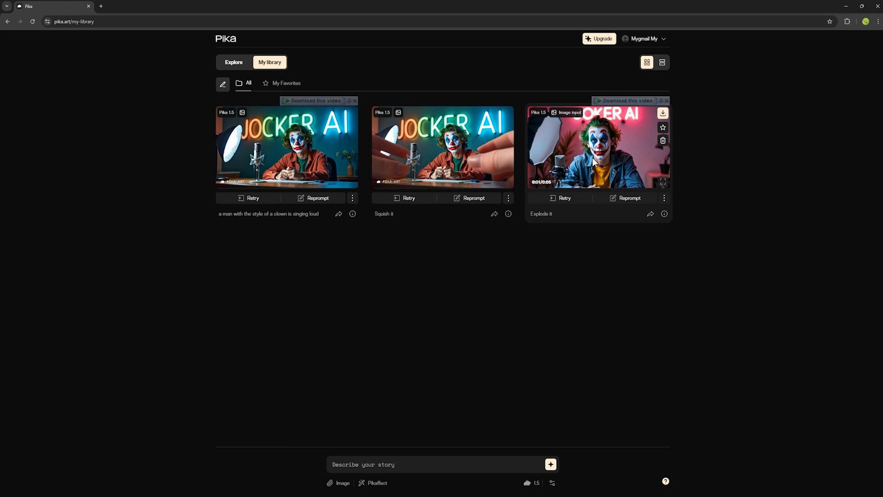
mouse_move(598, 147)
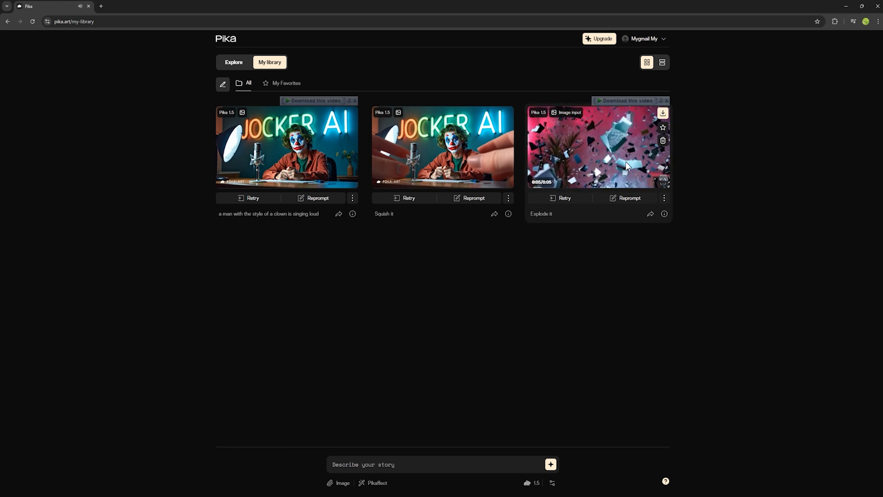
left_click(663, 183)
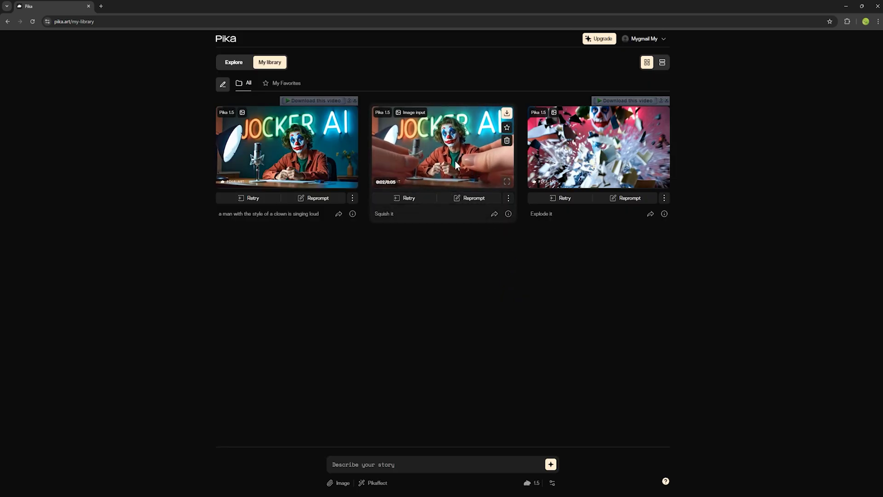
left_click(507, 186)
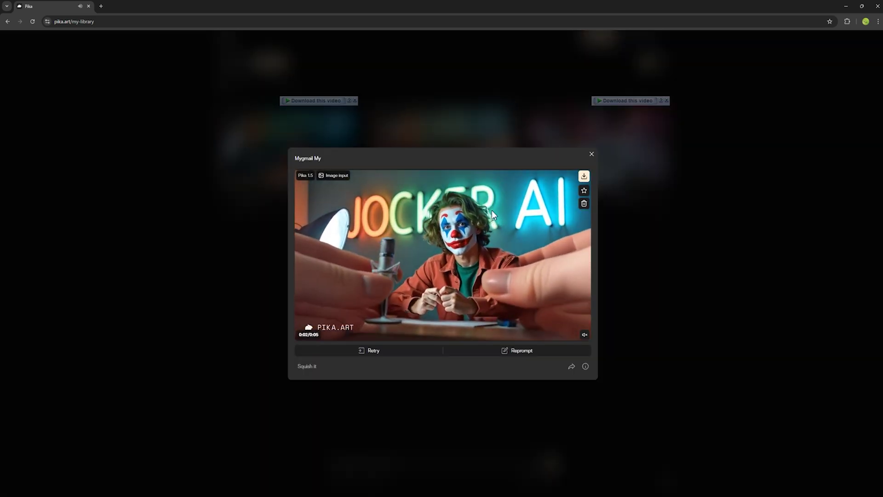
left_click(584, 335)
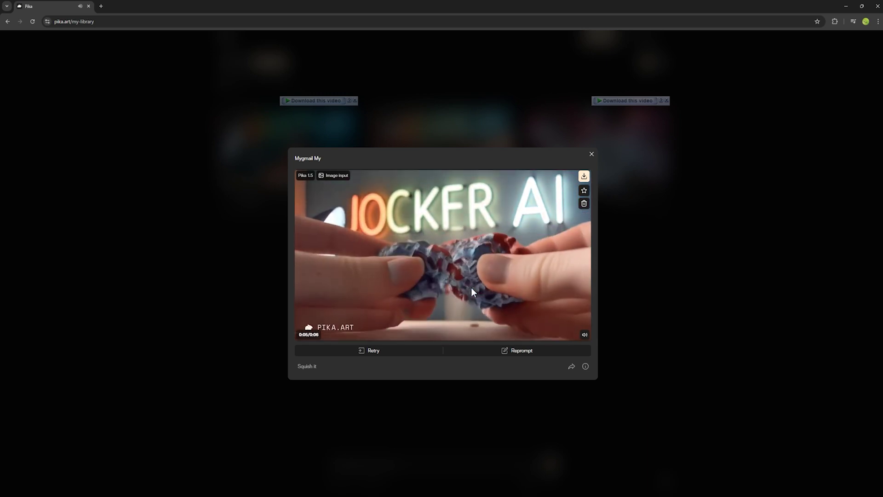
left_click(239, 241)
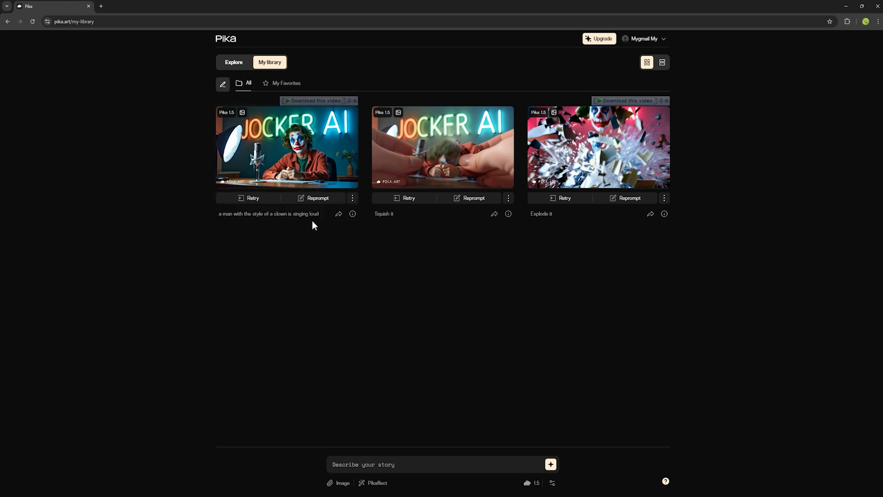
left_click(351, 182)
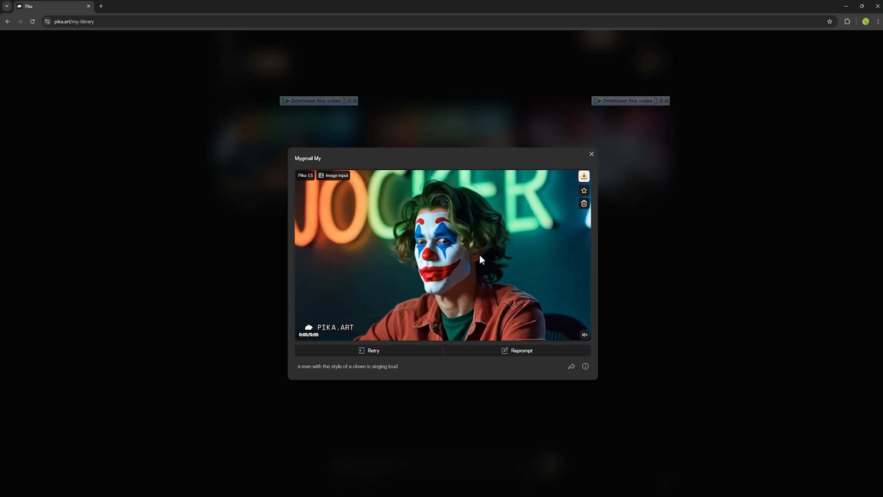
left_click(457, 386)
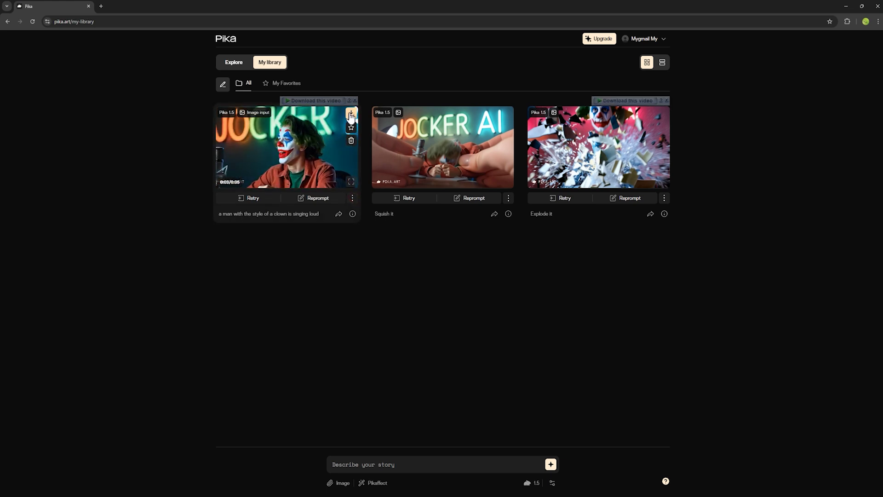
Download the singing-clown video through IDM, confirming the duplicate download.
left_click(351, 114)
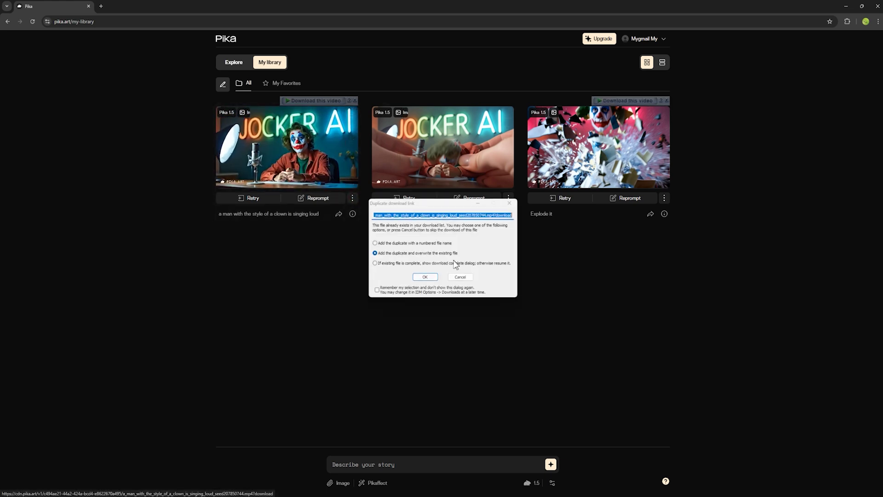
left_click(444, 279)
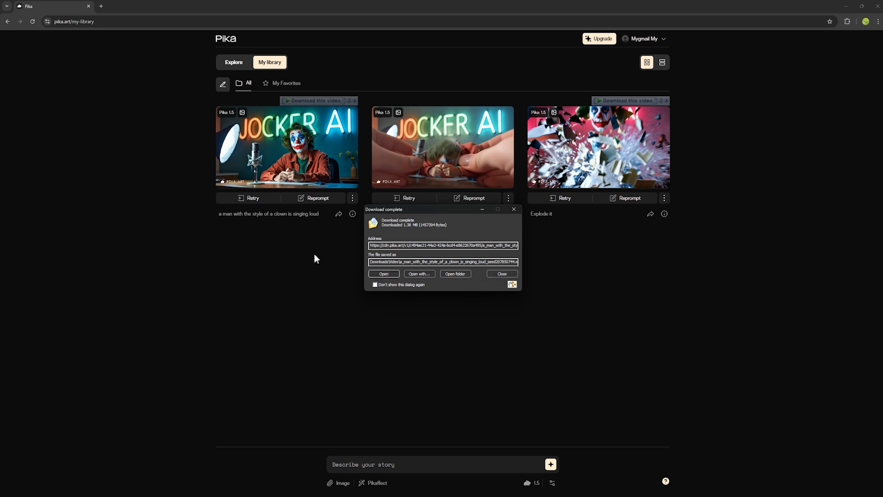
left_click(383, 274)
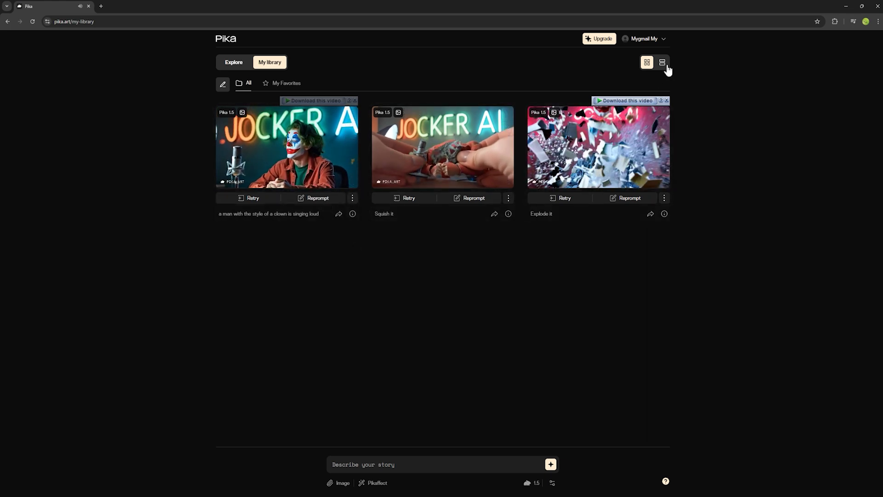
Open the account menu to view the Basic plan and remaining credits.
left_click(664, 39)
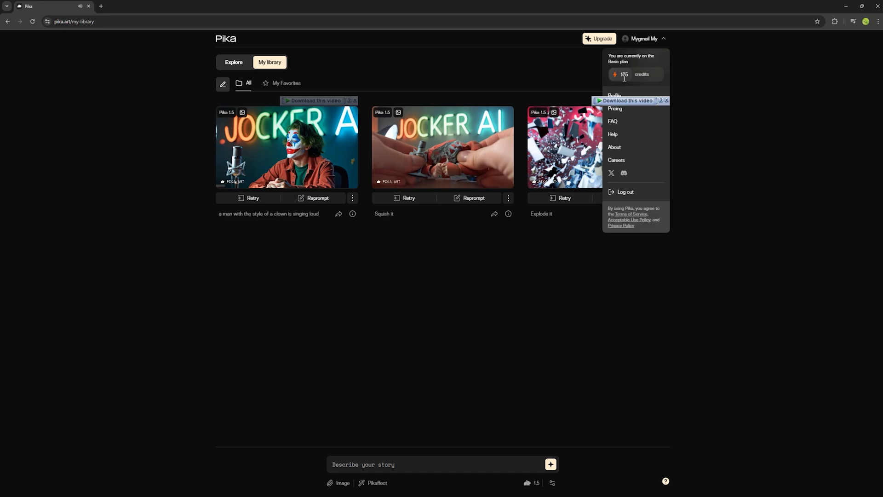